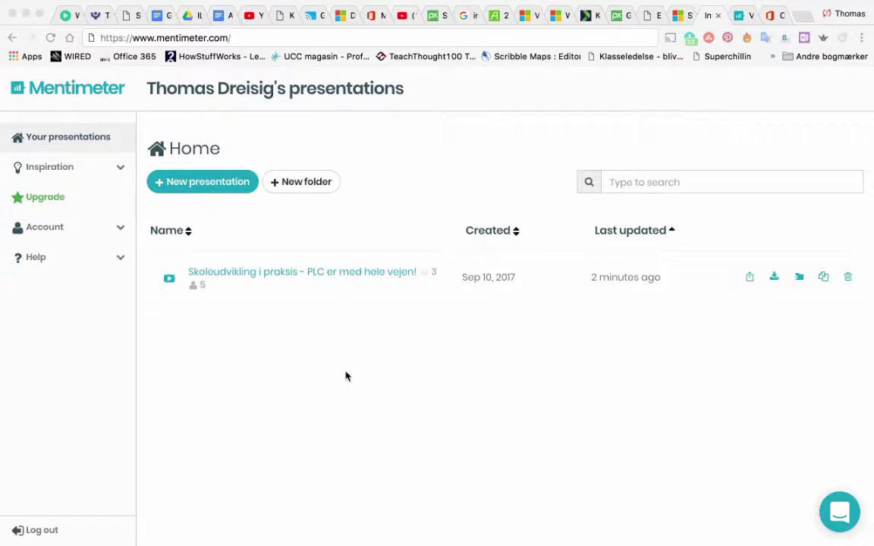
- Create a new presentation named Dansk with the voting pace set to Audience pace
click(169, 187)
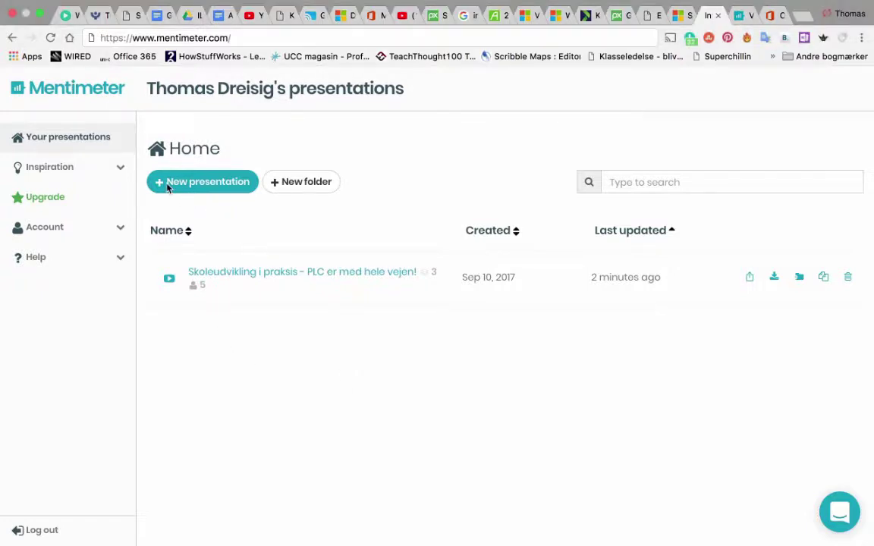
click(160, 189)
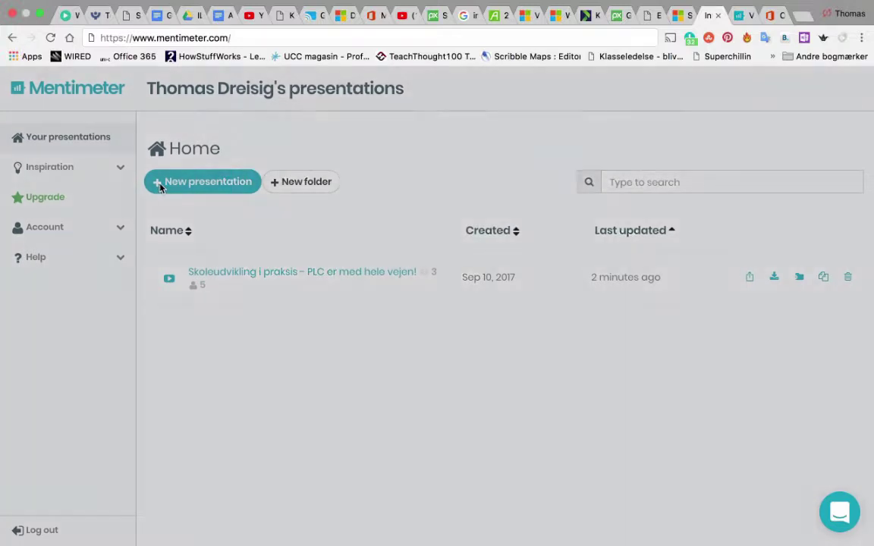
click(305, 164)
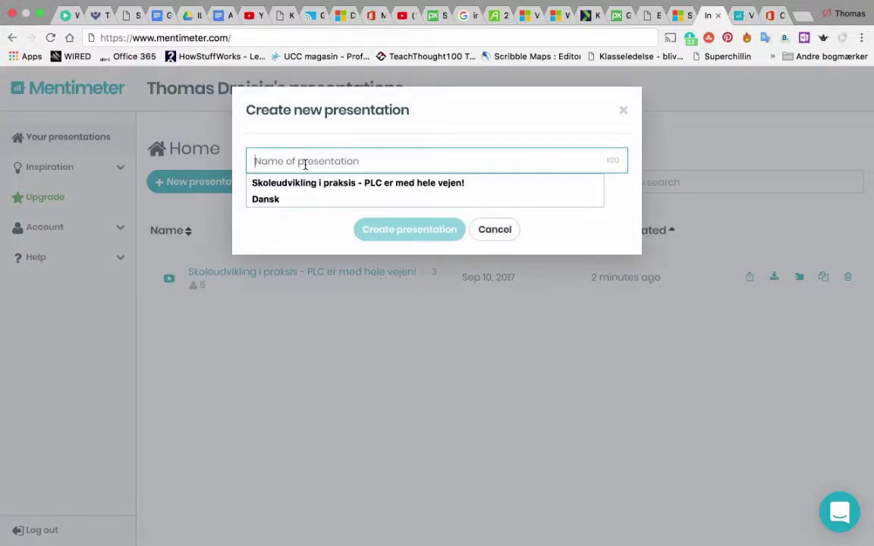
click(296, 200)
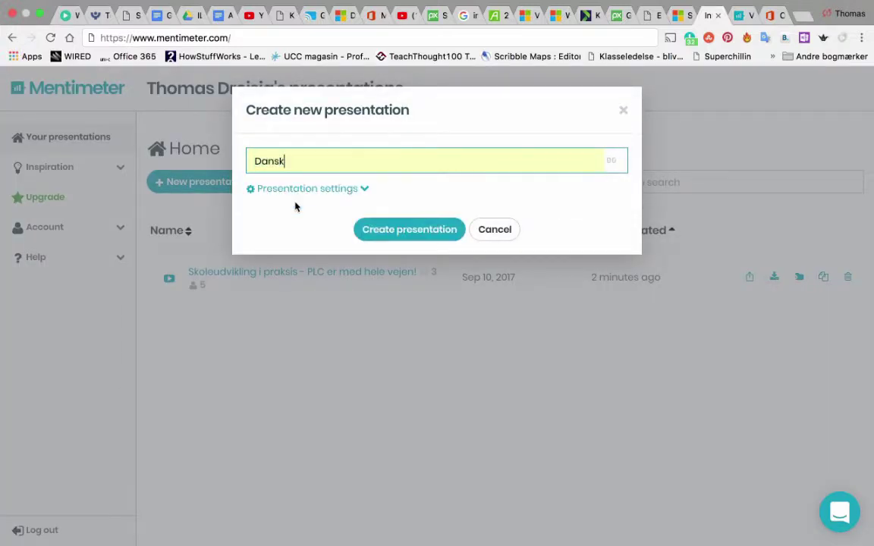
click(365, 195)
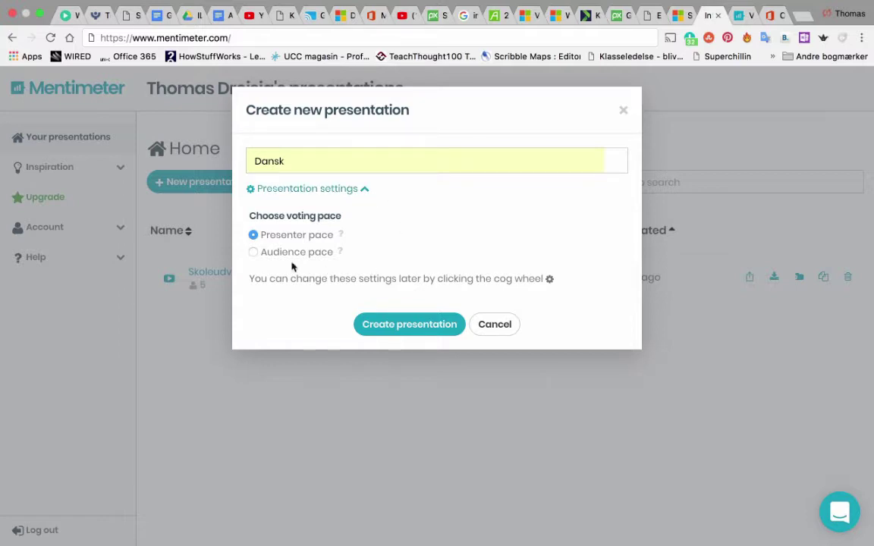
click(253, 254)
click(390, 334)
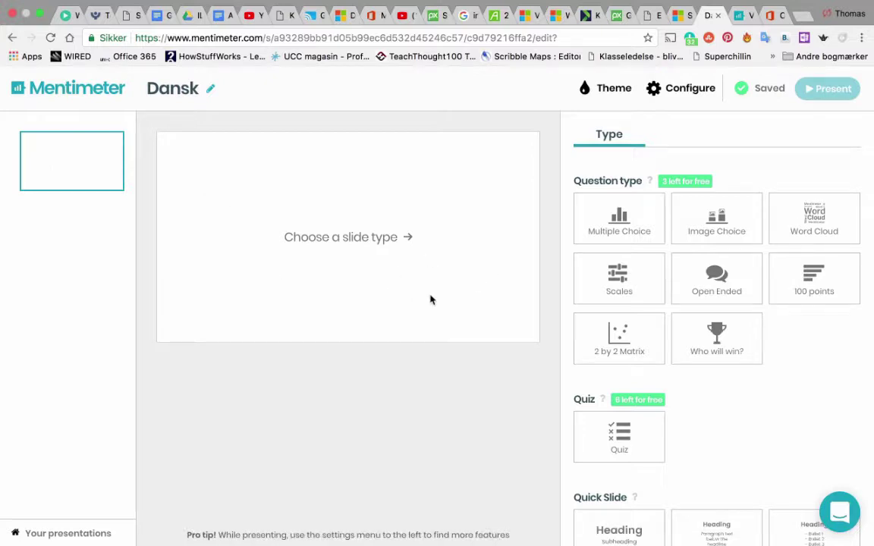
- Try the Multiple Choice and Image Choice question types on the first slide
click(588, 228)
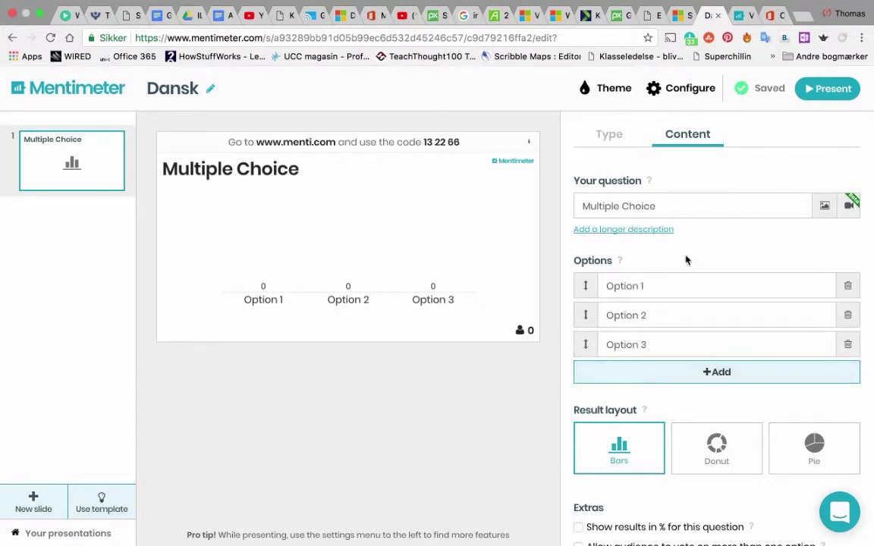
click(608, 141)
click(698, 224)
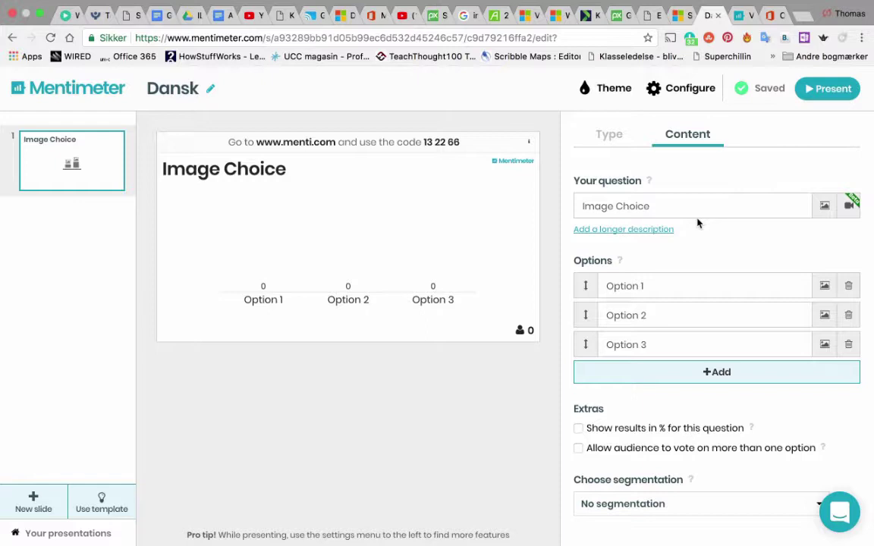
- Change the first slide to the Word Cloud question type and set its question to "Personkarakteristik"
click(614, 149)
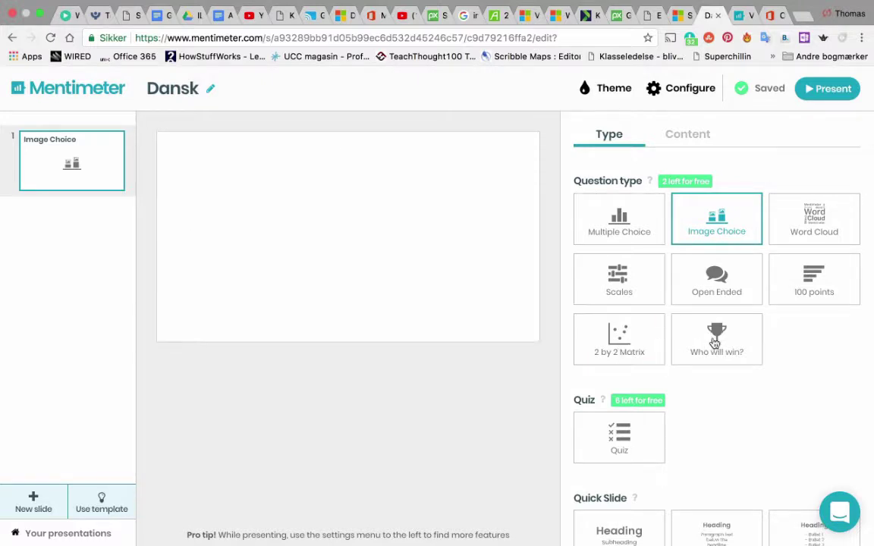
click(819, 220)
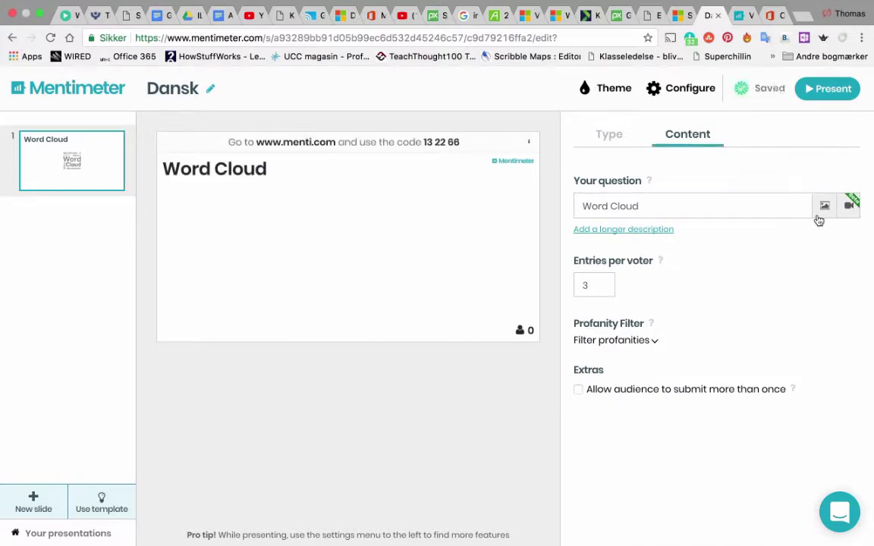
click(729, 209)
text(P)
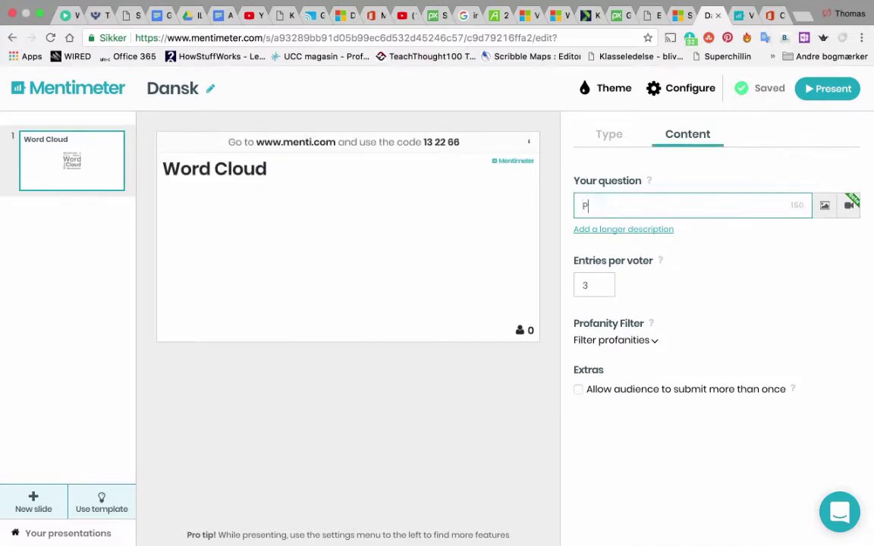
text(ersonkarakteristik)
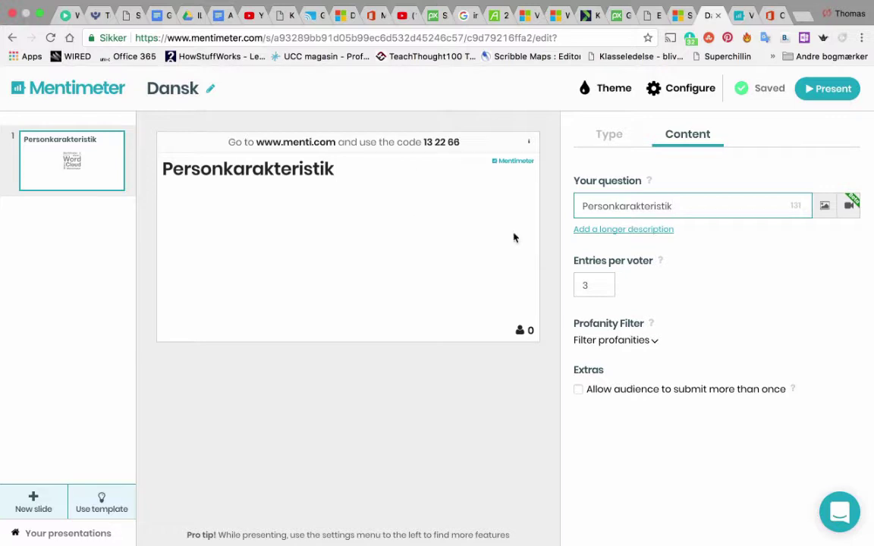
- Switch to the menti.com voting page and join the presentation with its voting code
click(737, 15)
click(462, 190)
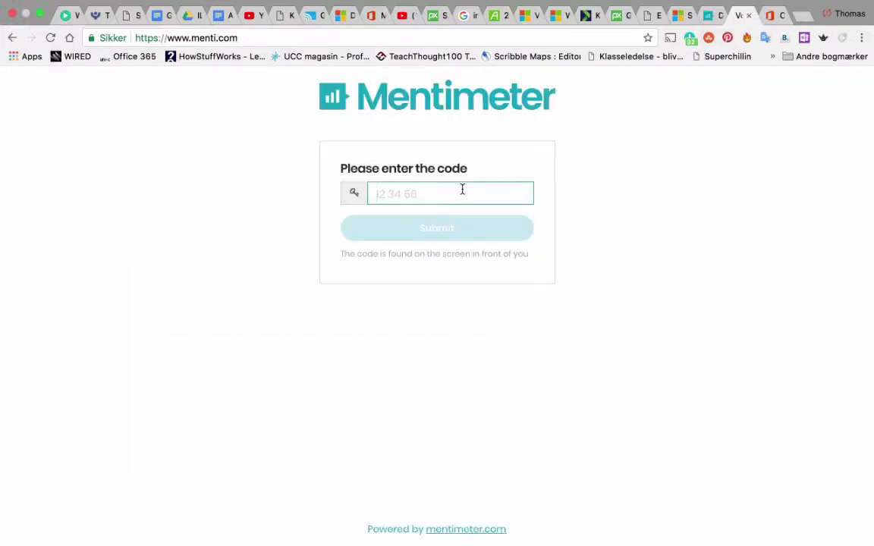
text(132266)
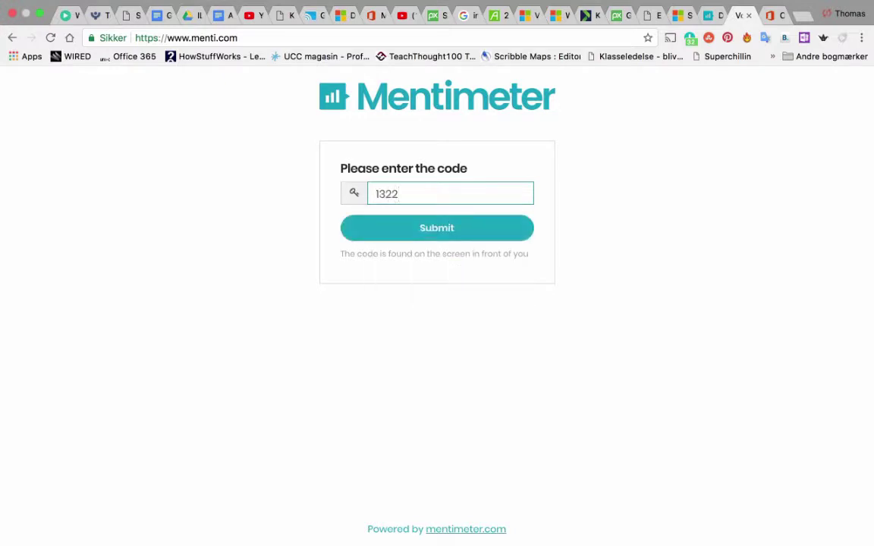
click(457, 235)
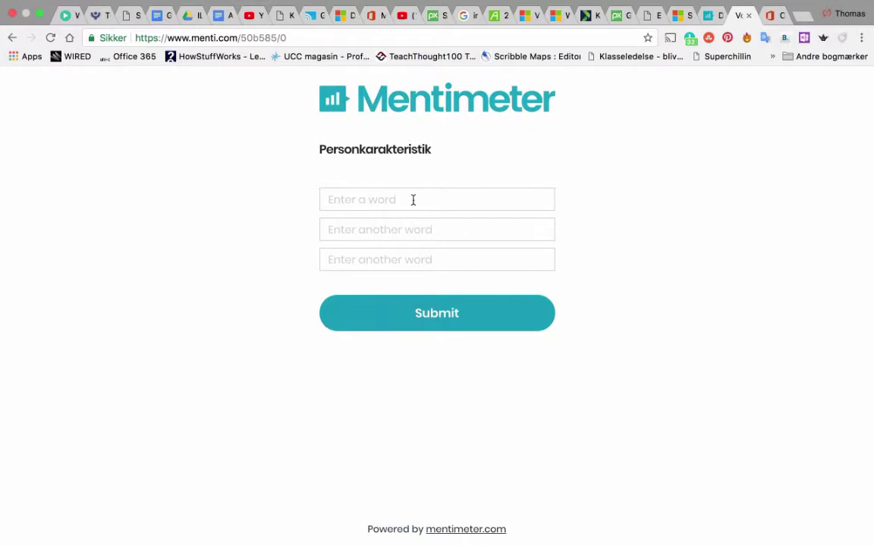
- Enter "Ung" and "Engageret" as the first two words for the Personkarakteristik question
click(412, 200)
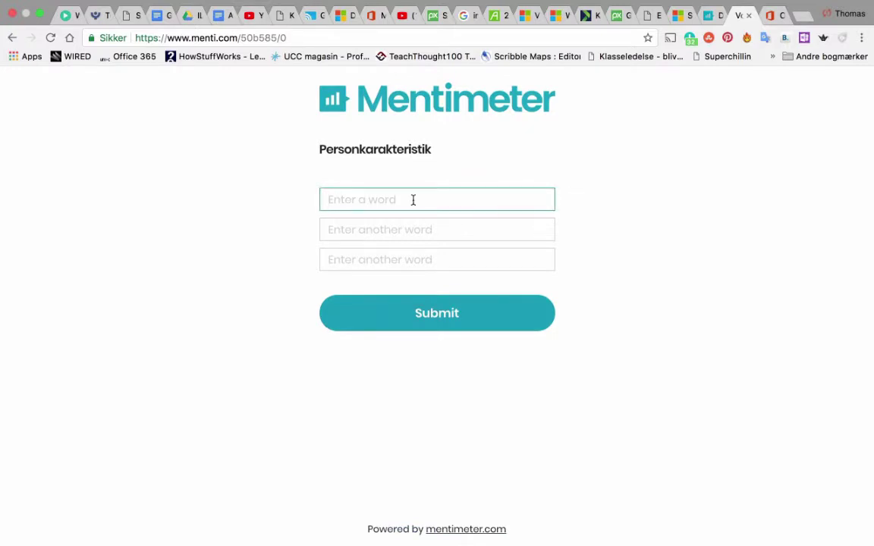
text(Ung)
click(389, 226)
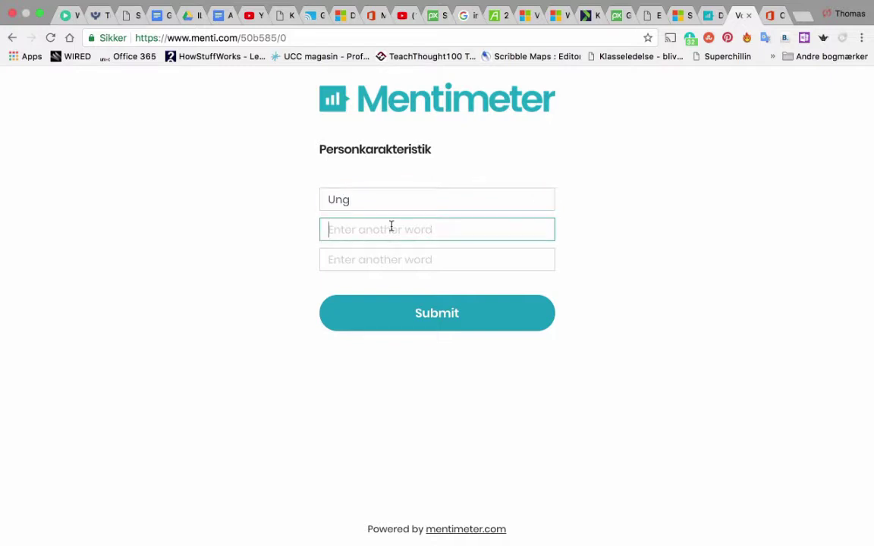
text(En)
text(rete)
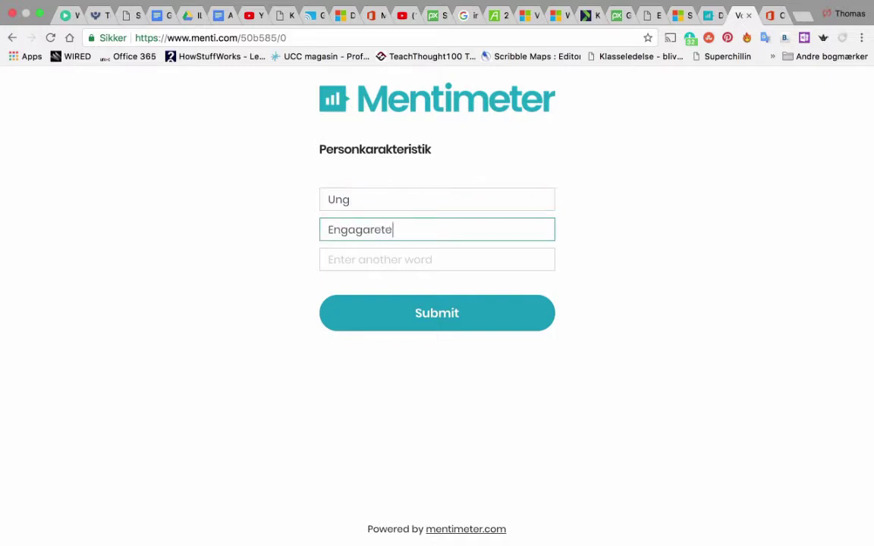
key(BackSpace)
key(BackSpace)
key(BackSpace)
key(BackSpace)
key(BackSpace)
text(erete)
key(BackSpace)
- Enter "Vild" as the third word and submit the response
click(355, 266)
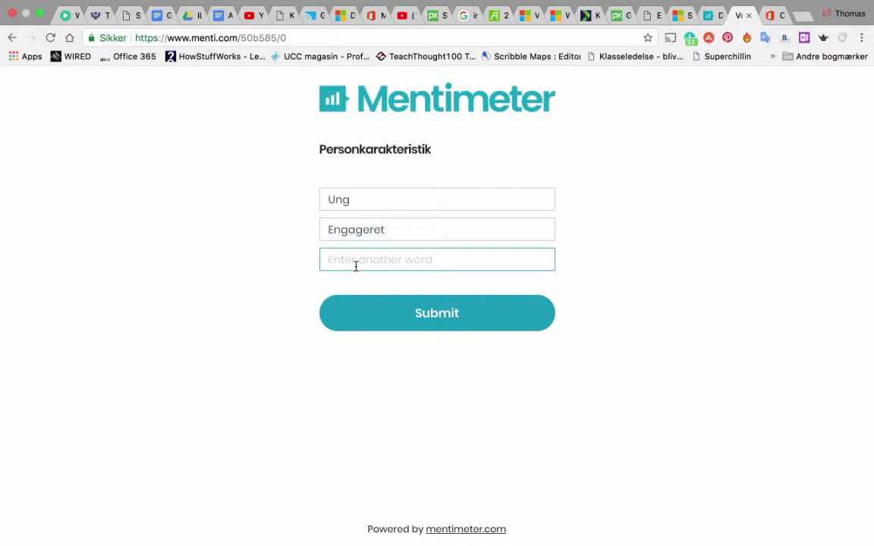
text(Vild)
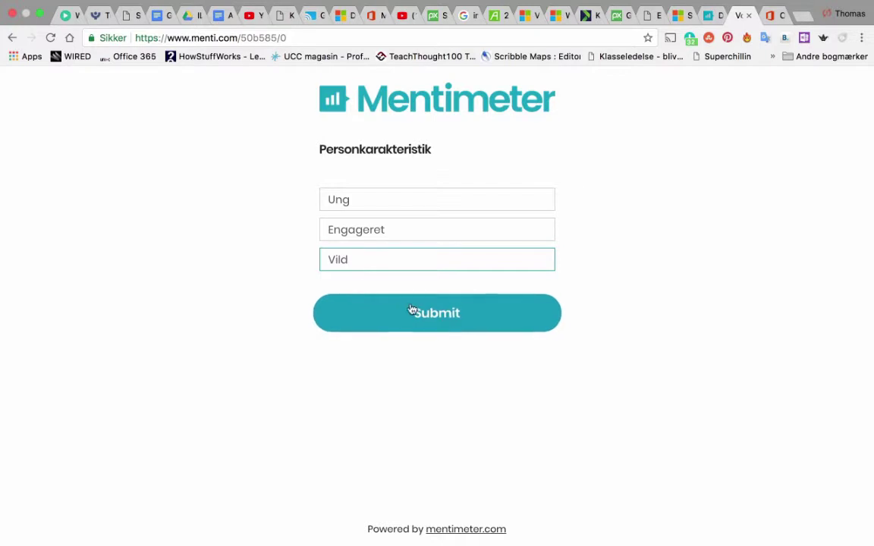
click(410, 310)
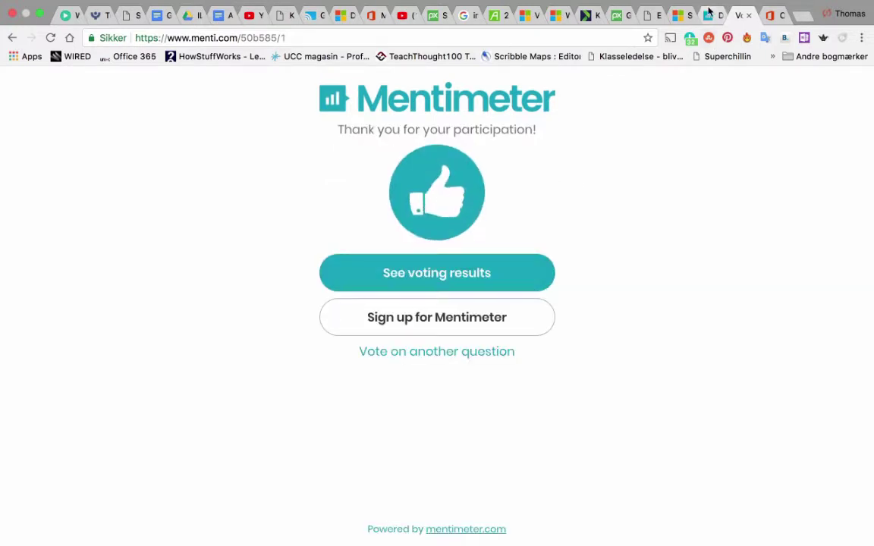
- Return to the Dansk presentation editor and view the options for a new slide and the slide templates
click(708, 10)
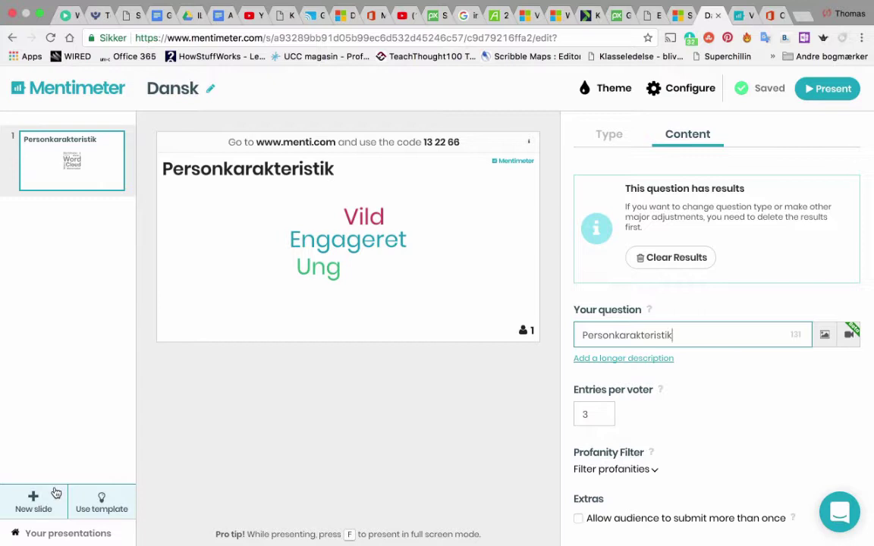
click(24, 502)
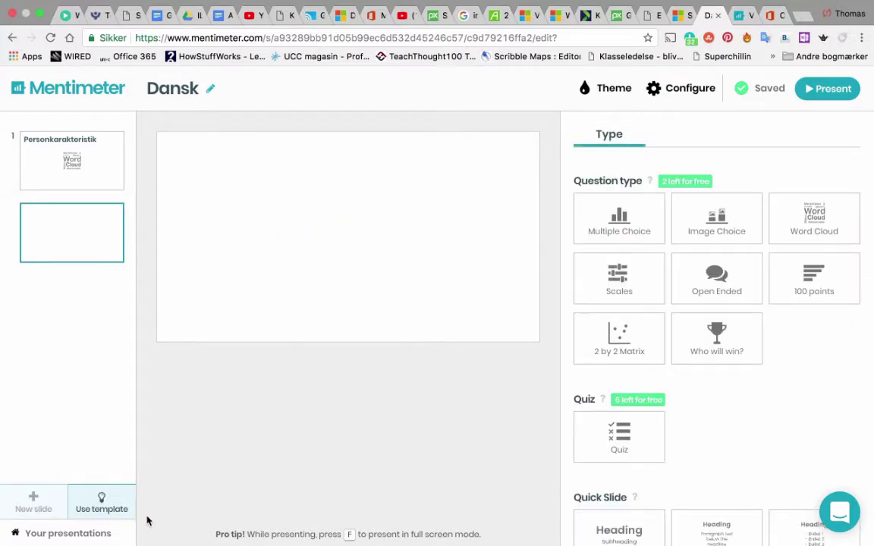
click(105, 507)
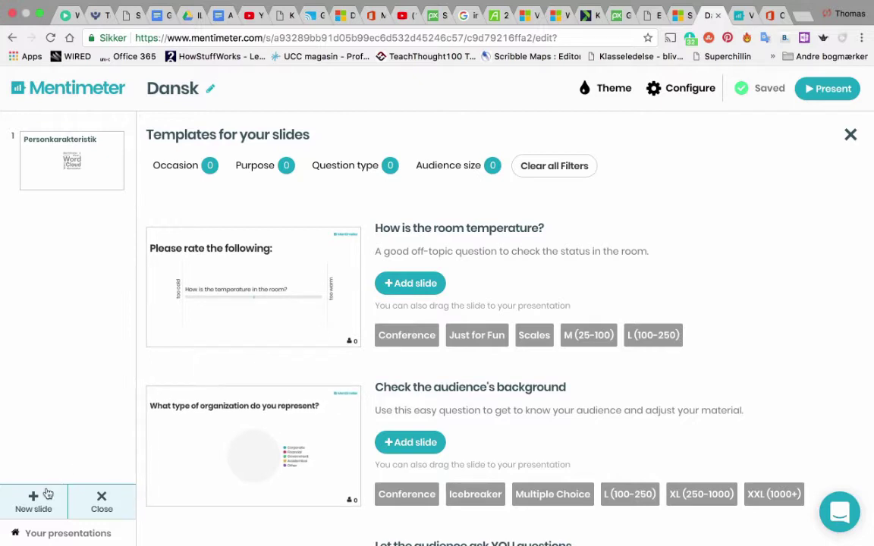
- Leave the templates, go back to the Personkarakteristik slide and return to the presentations overview
click(33, 512)
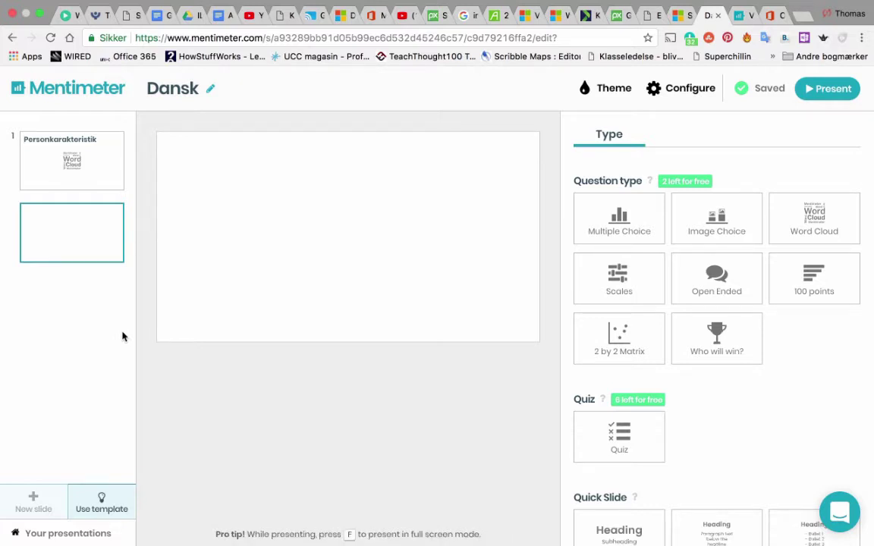
click(81, 166)
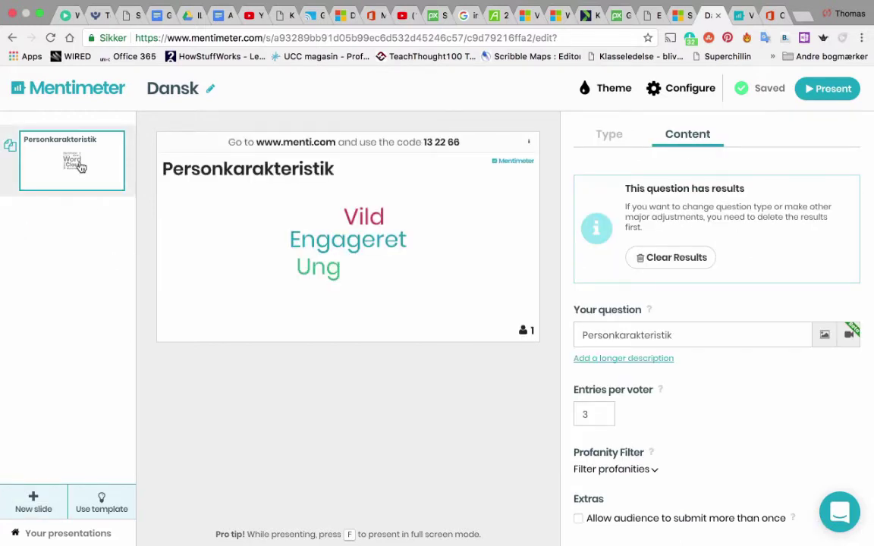
click(60, 106)
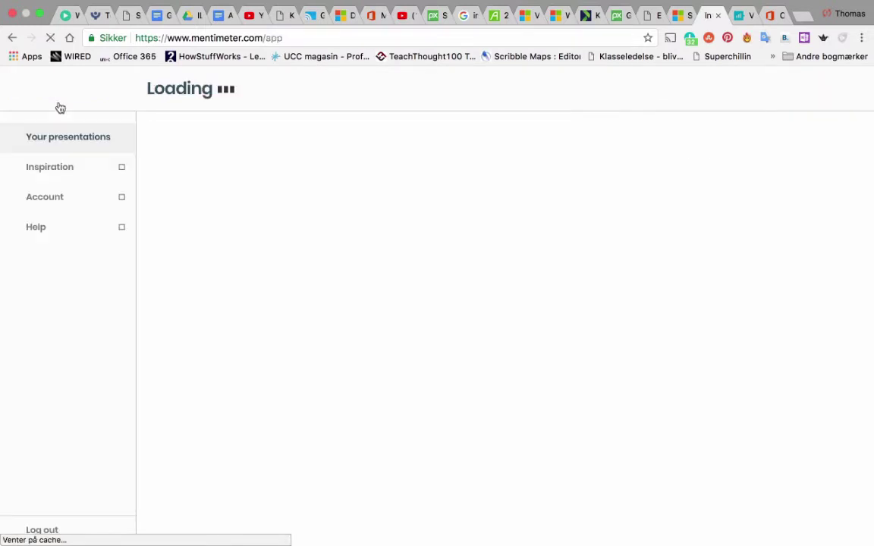